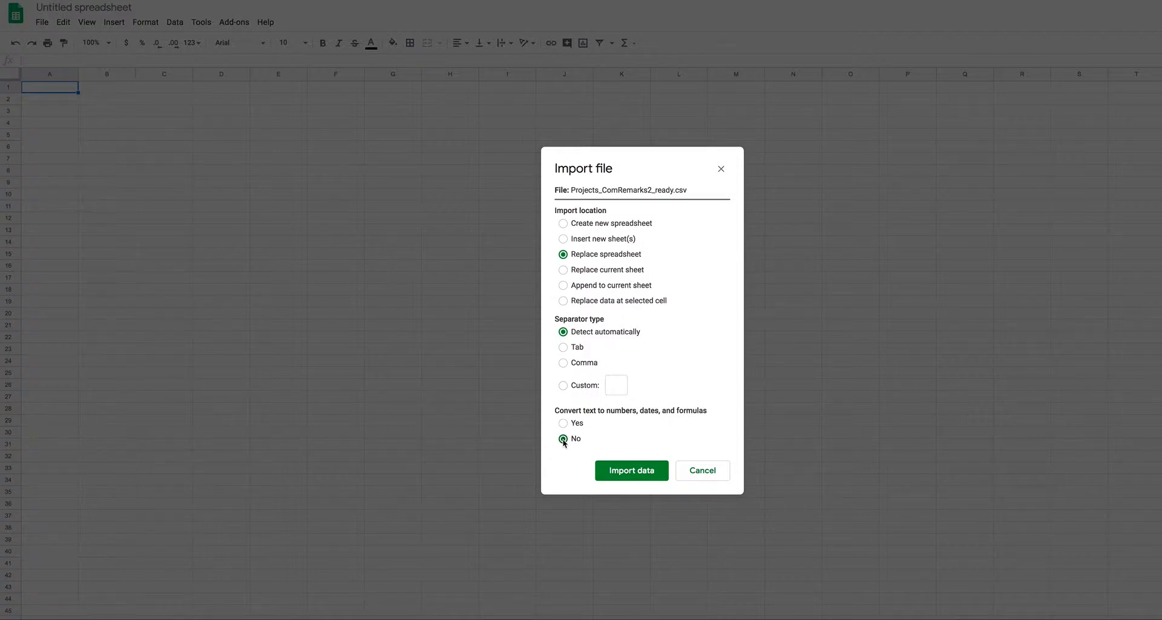
Step: Import the project CSV, widen the Name column, and scroll right through the fields to Phase, email and phone
click(634, 471)
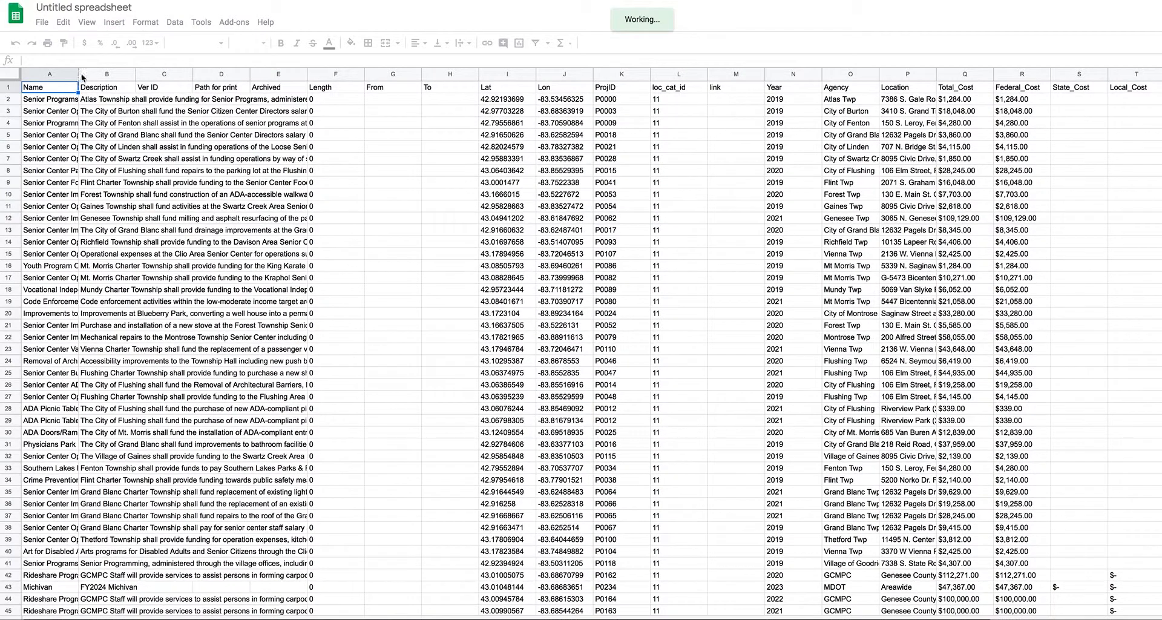
drag(79, 75, 425, 78)
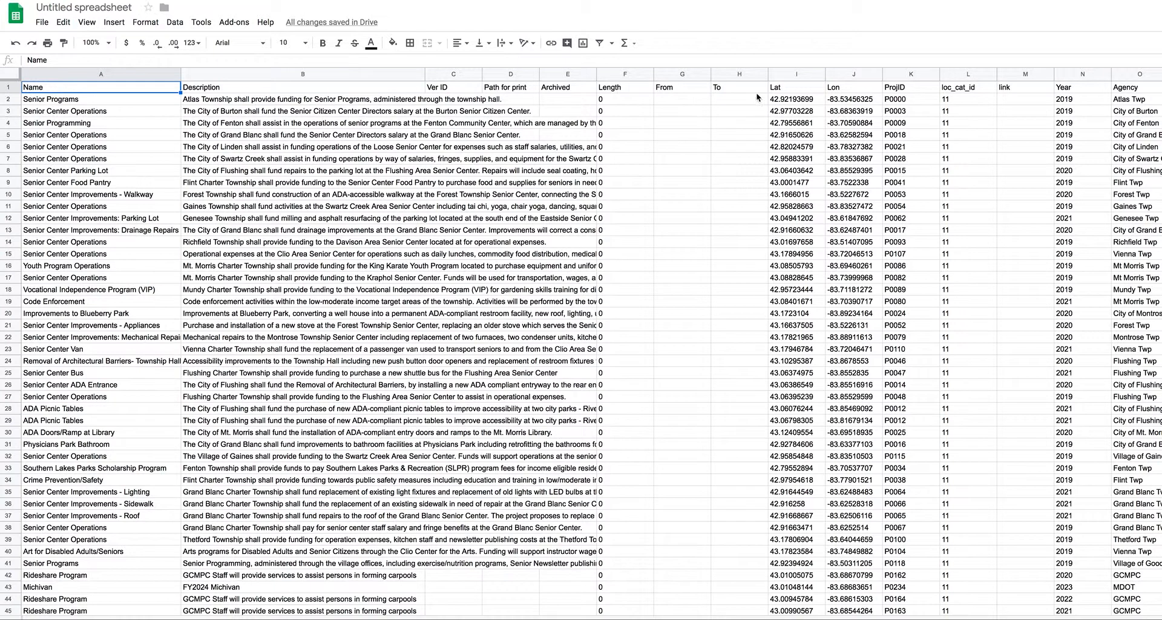
scroll(811, 116, right, 10)
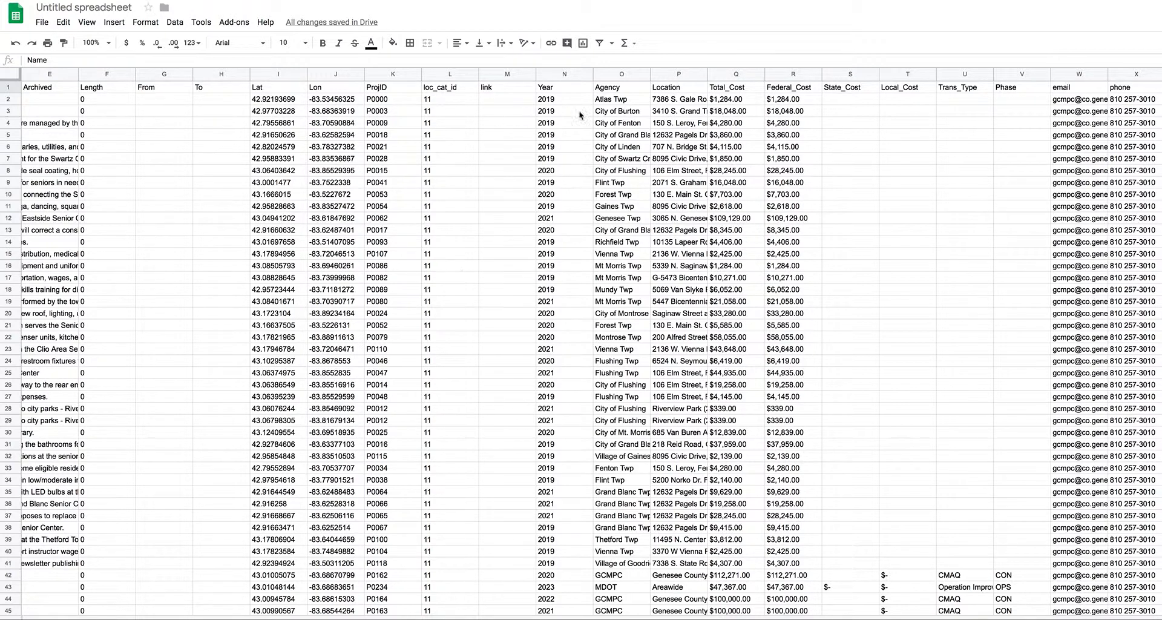
scroll(797, 128, right, 1)
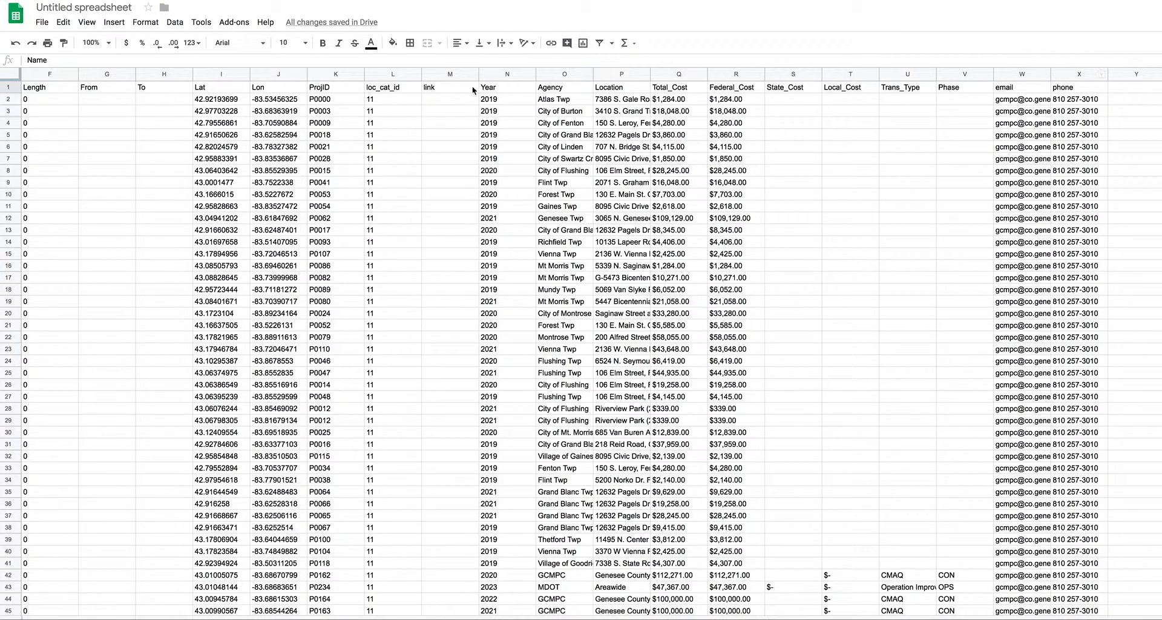
Step: Bring up the File > Download as format choices to find the tab-separated option
click(47, 23)
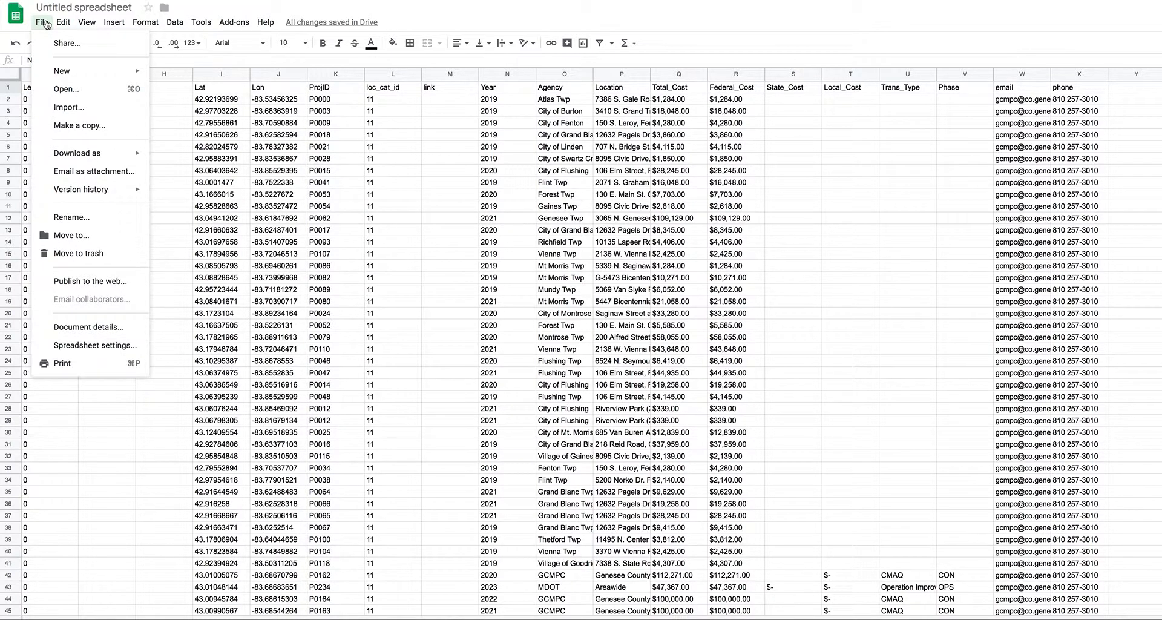
mouse_move(101, 159)
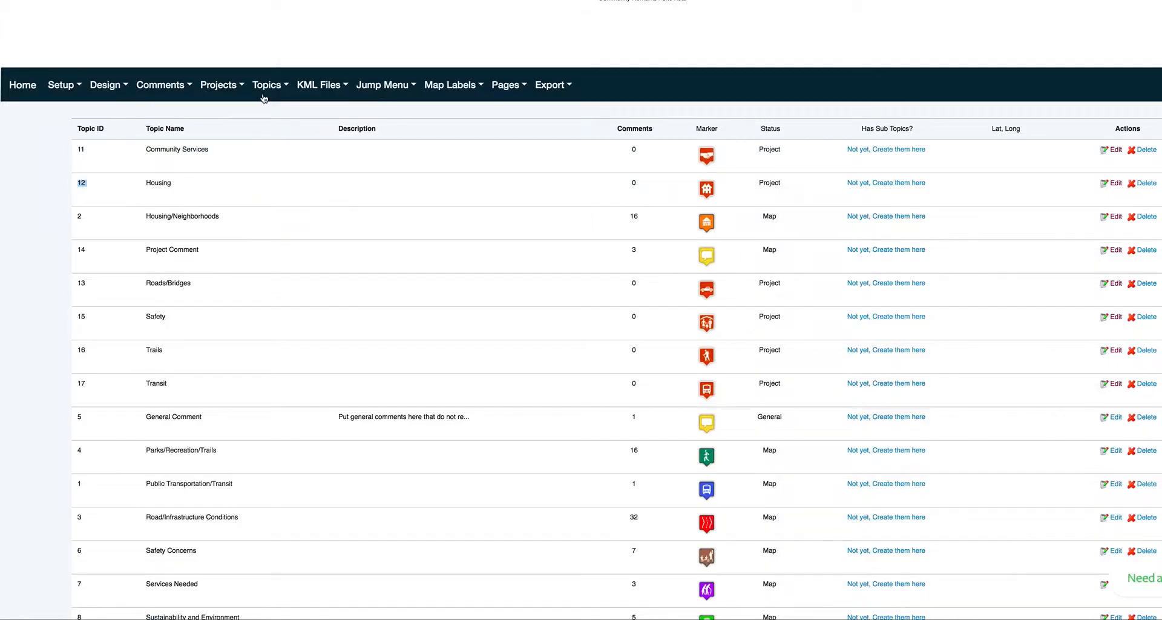
Step: Go to Projects > Import Project and point out the empty tab-delimited text file upload field
click(238, 87)
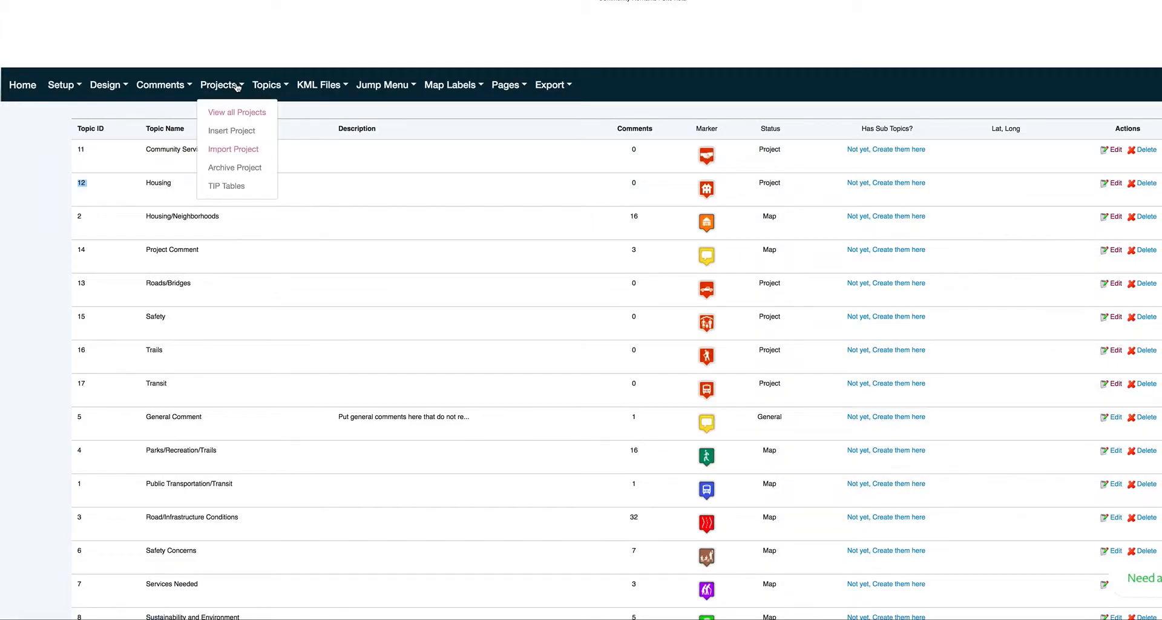
click(232, 152)
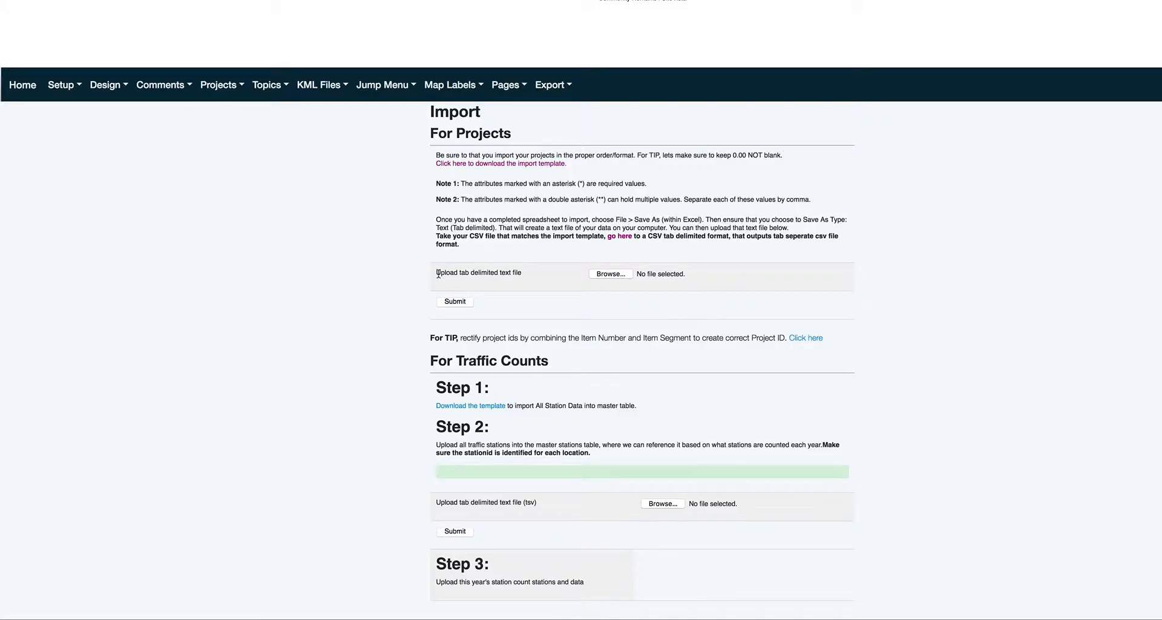
drag(436, 272, 531, 271)
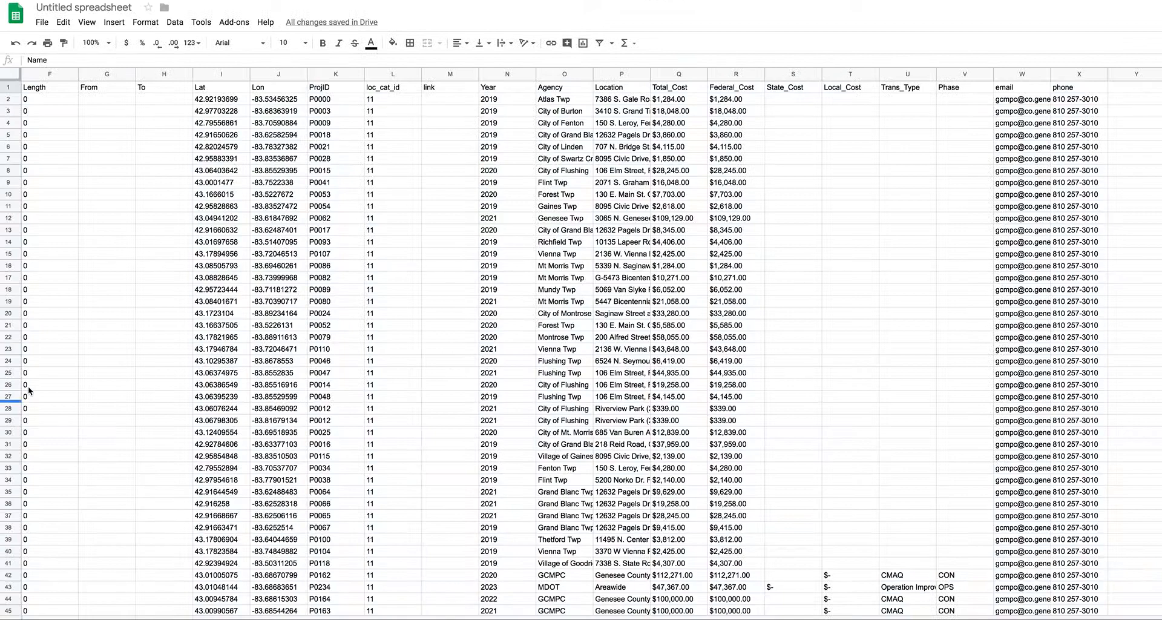
scroll(278, 362, left, 5)
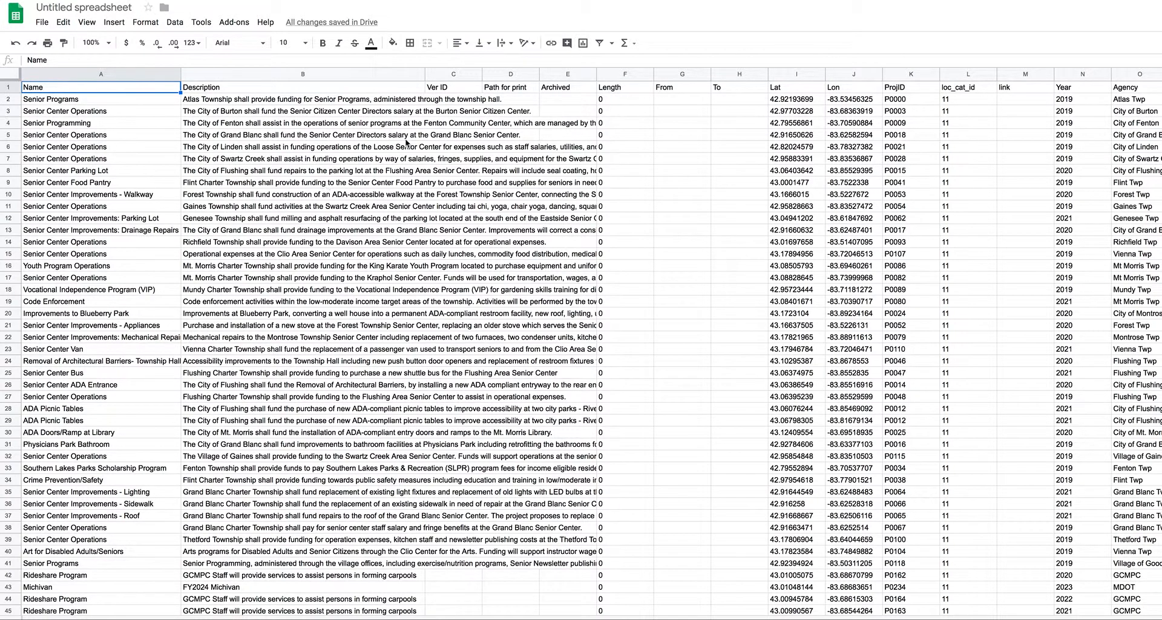
click(447, 158)
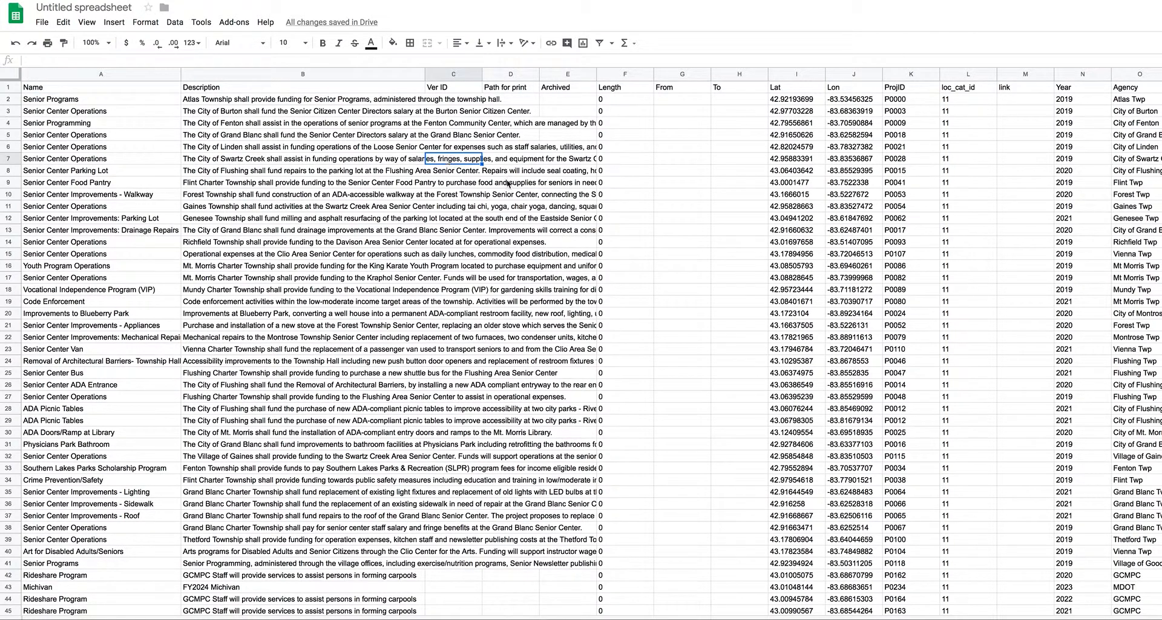
click(506, 207)
click(458, 366)
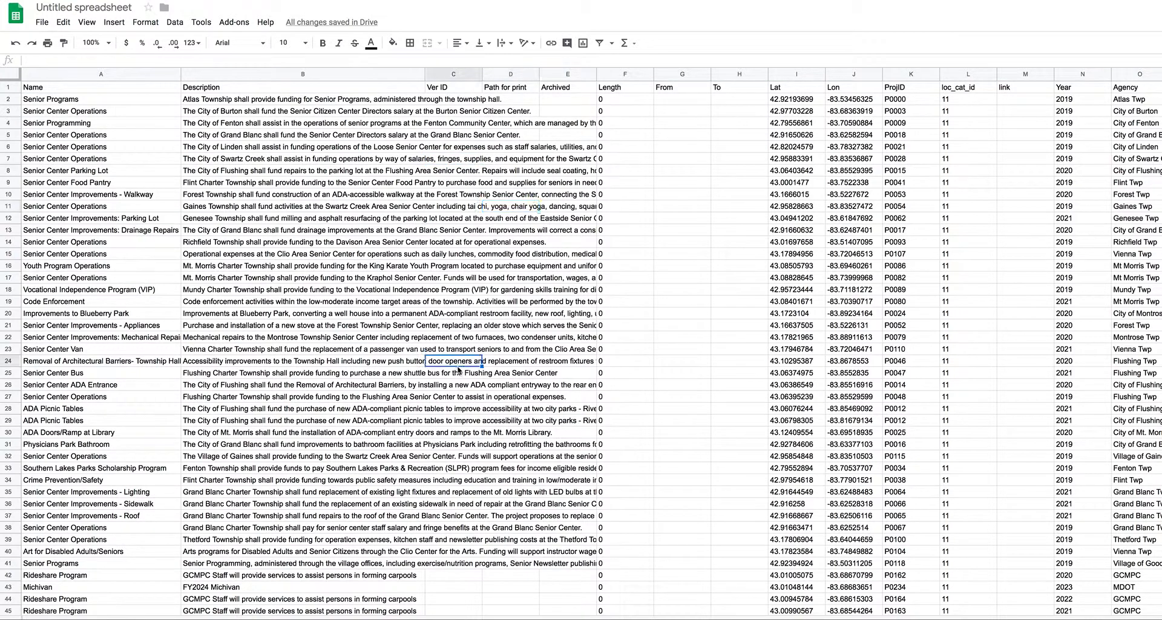
scroll(458, 370, down, 1)
scroll(460, 370, down, 1)
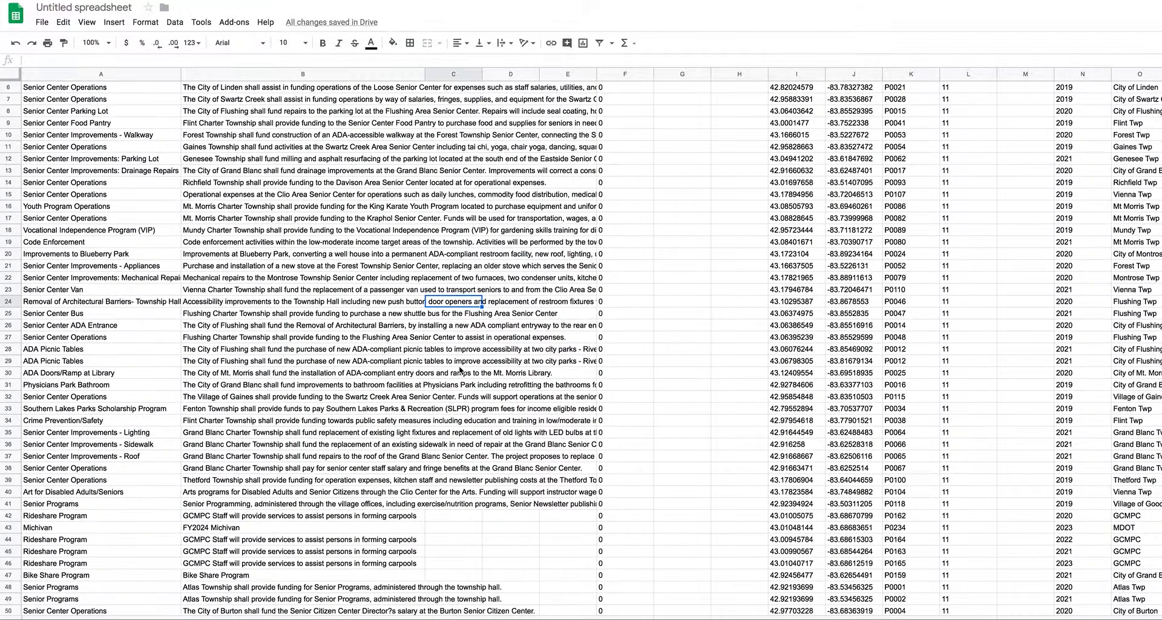
scroll(460, 371, down, 5)
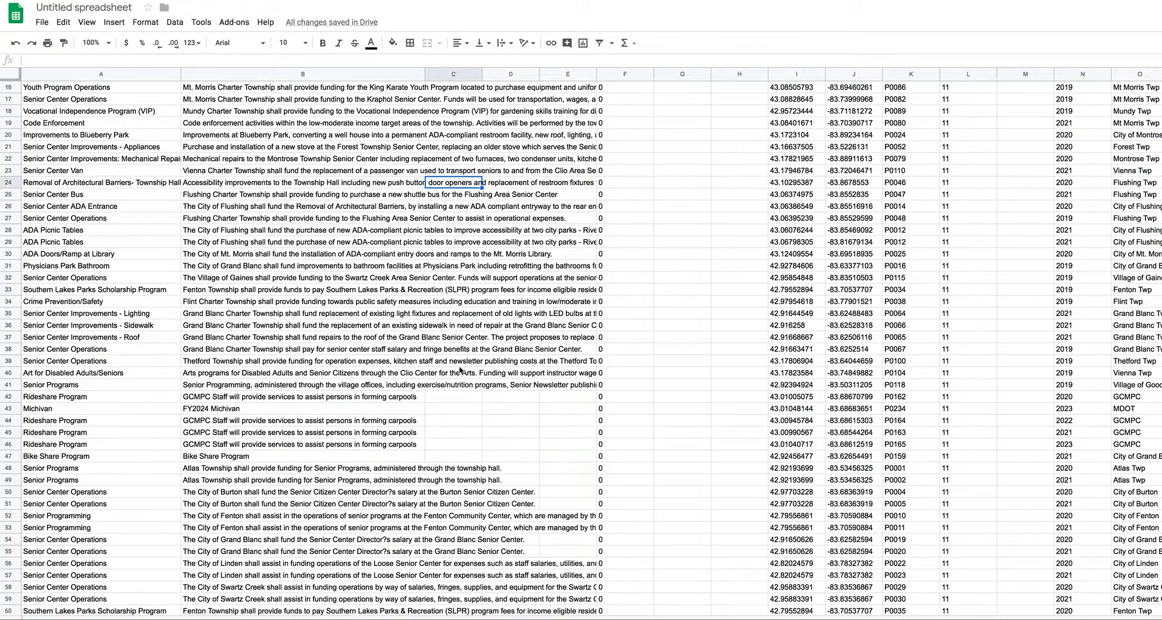
scroll(459, 366, down, 4)
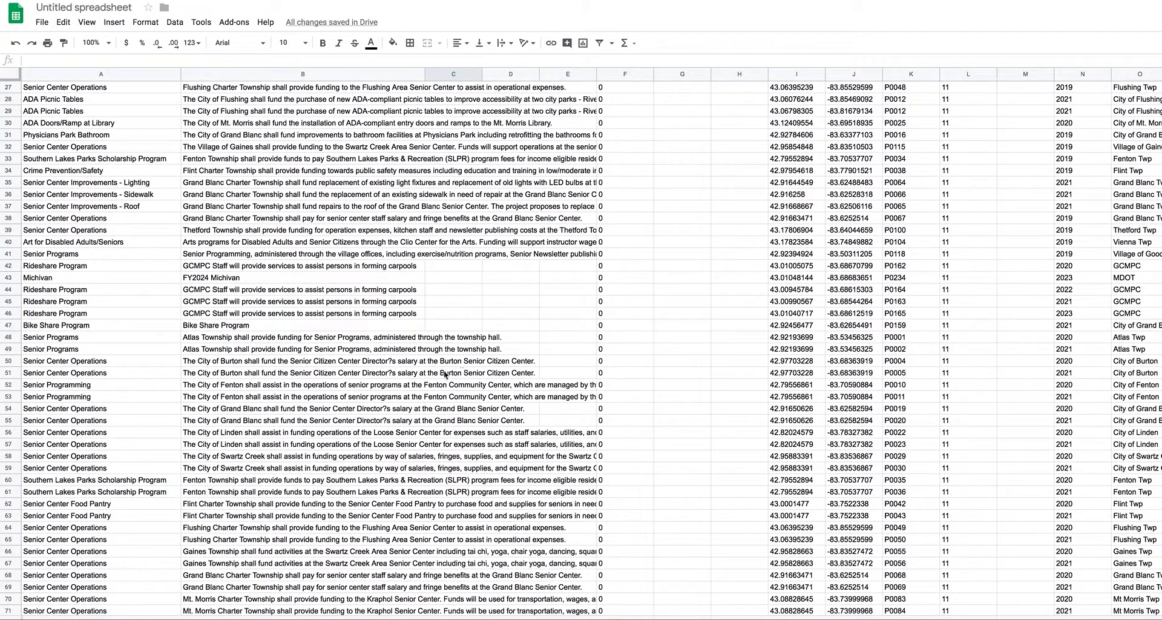
click(383, 411)
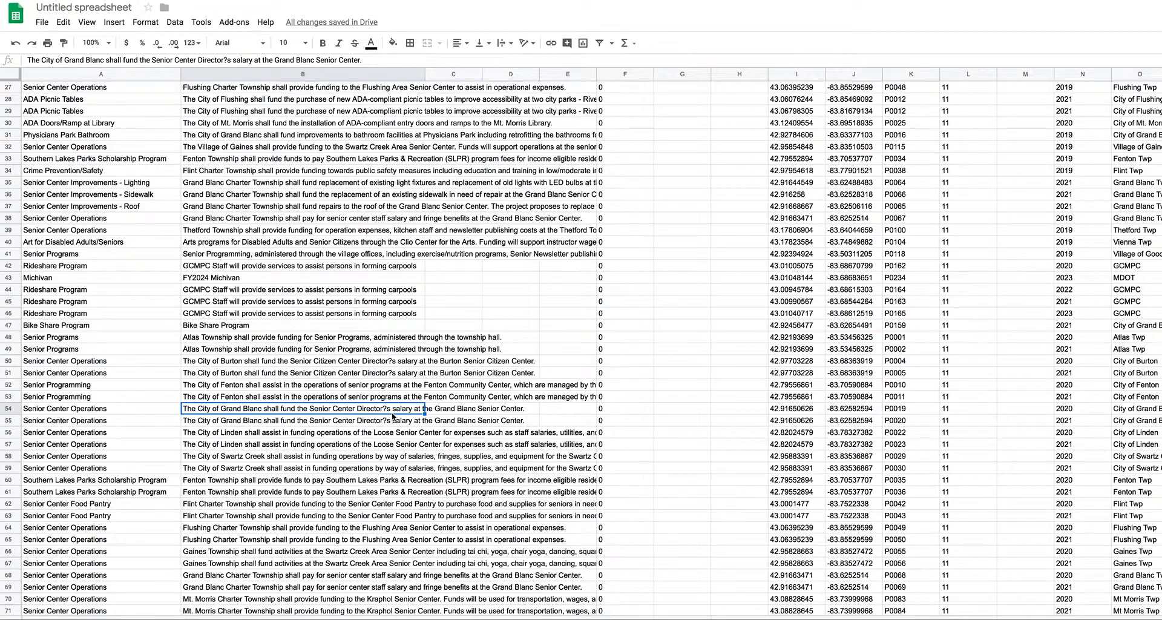
scroll(393, 417, down, 4)
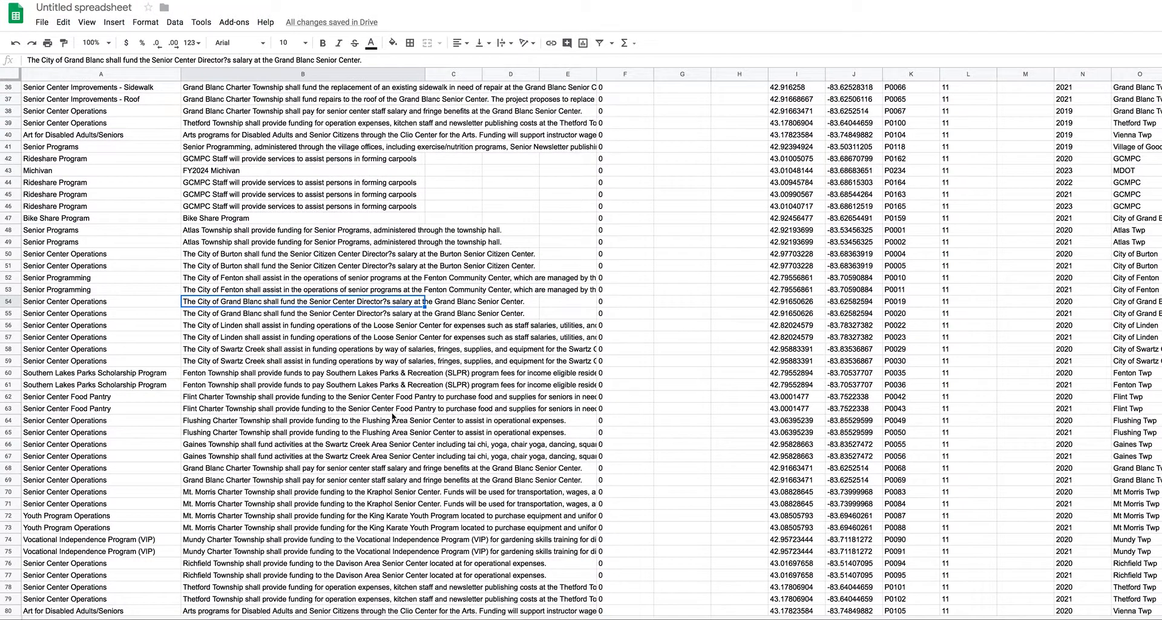
scroll(391, 412, down, 5)
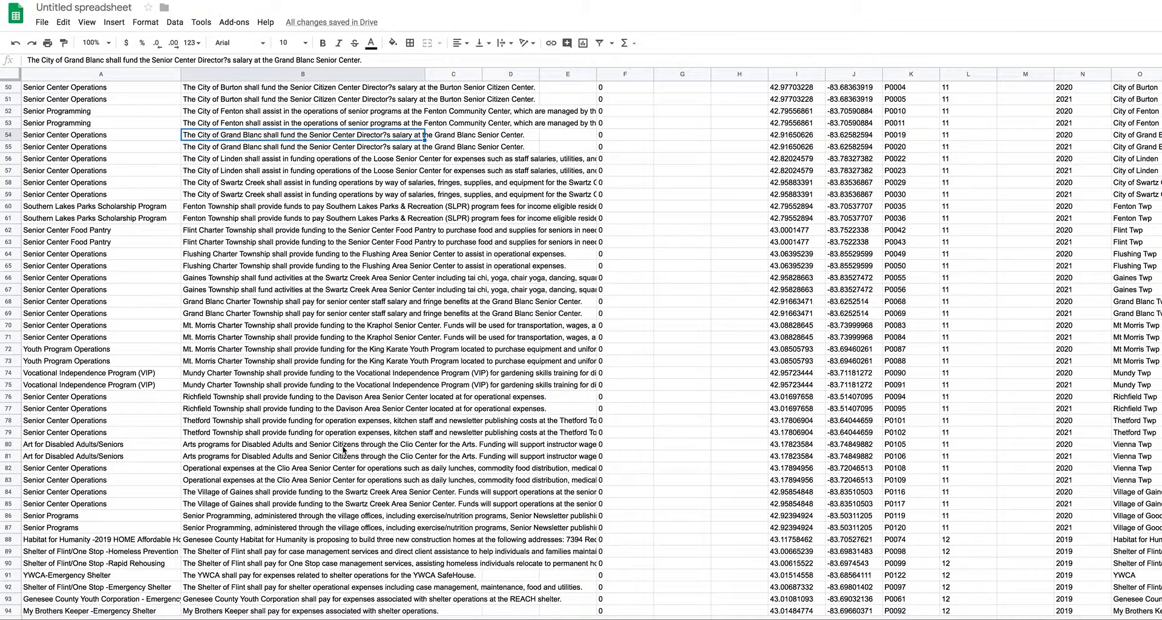
scroll(344, 448, down, 1)
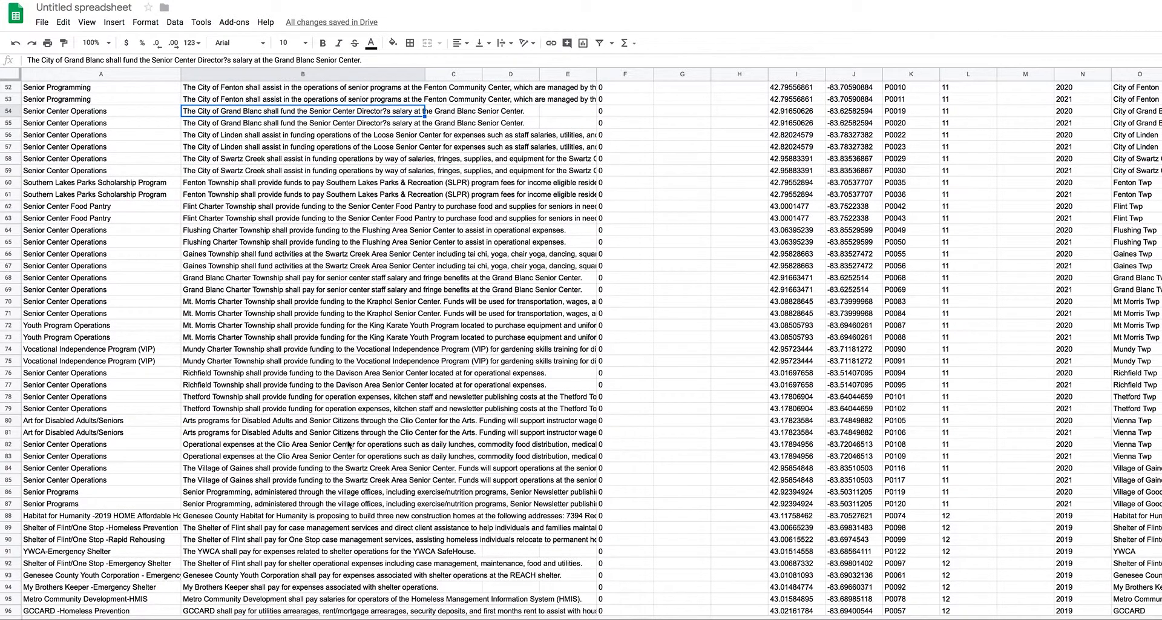
scroll(354, 444, up, 9)
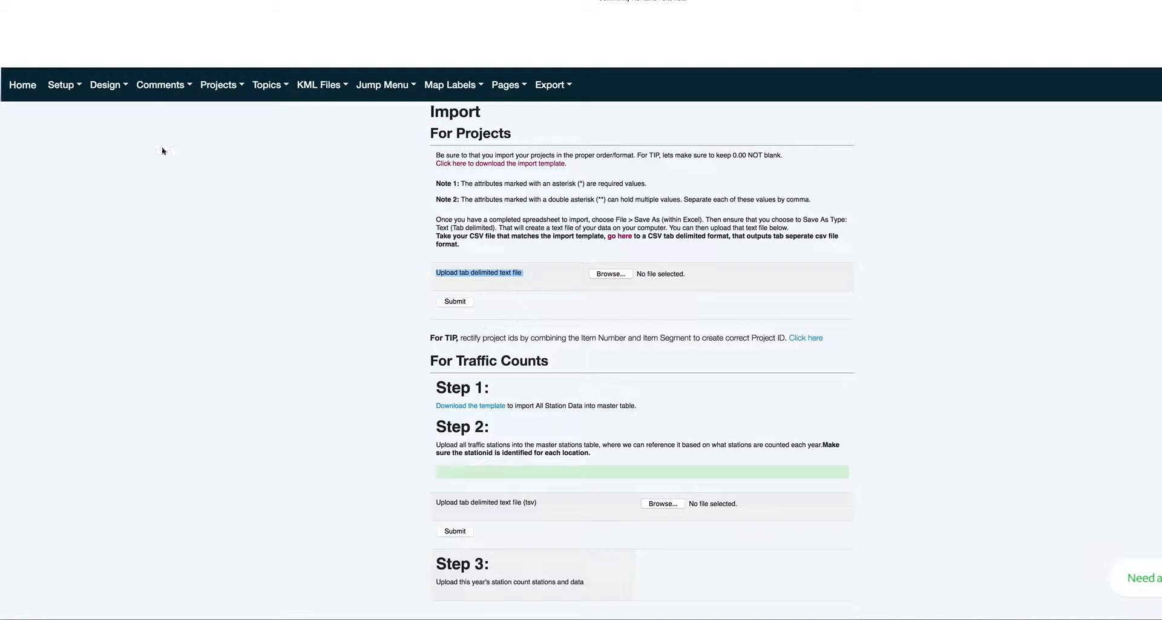
Step: Open View All Projects and scroll down through the 305-entry project list
click(218, 86)
click(224, 113)
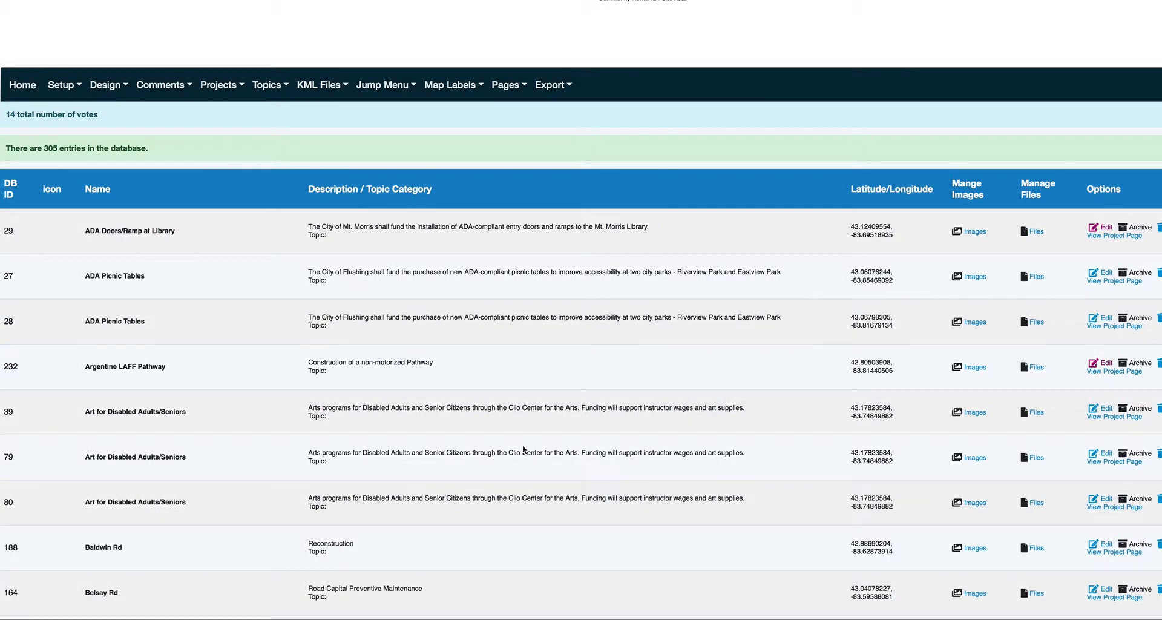
scroll(387, 377, down, 10)
scroll(388, 377, down, 9)
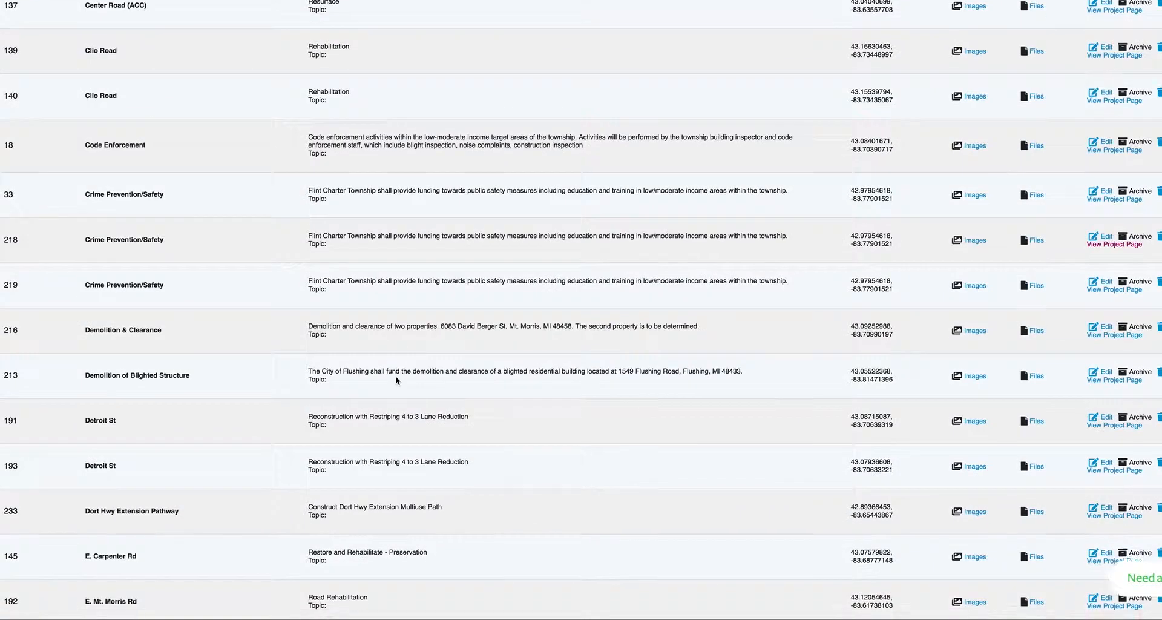
scroll(396, 379, down, 11)
scroll(396, 381, down, 6)
scroll(397, 380, down, 4)
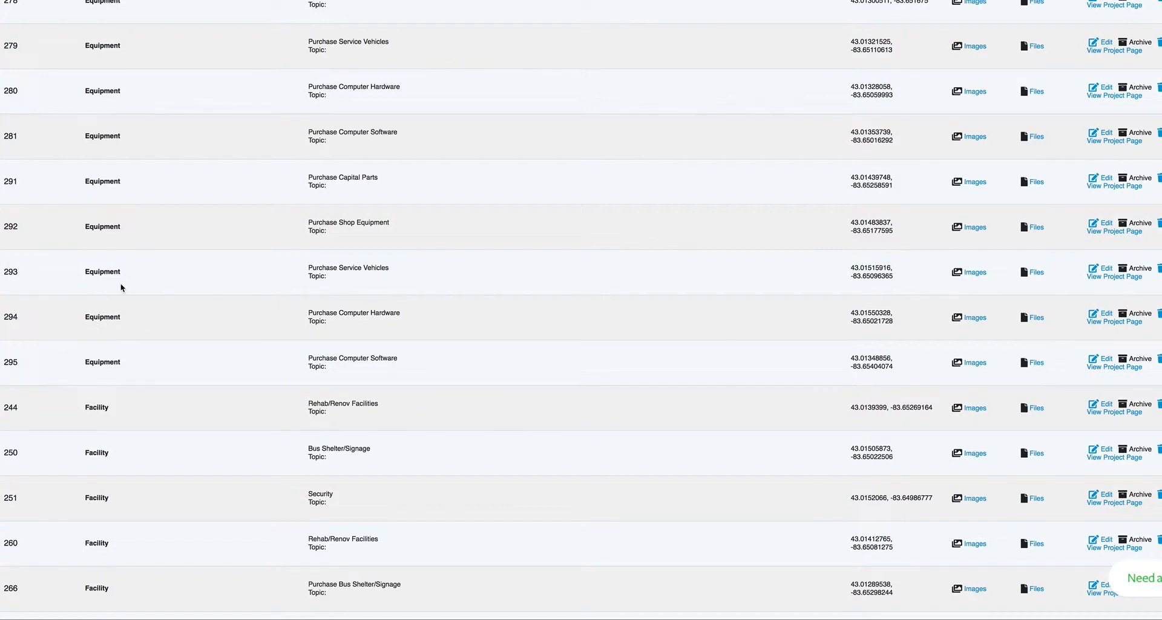
Step: Highlight the Equipment names in rows 293 and 295, then scroll further down and back up
drag(131, 277, 81, 271)
drag(120, 362, 81, 361)
scroll(248, 360, down, 7)
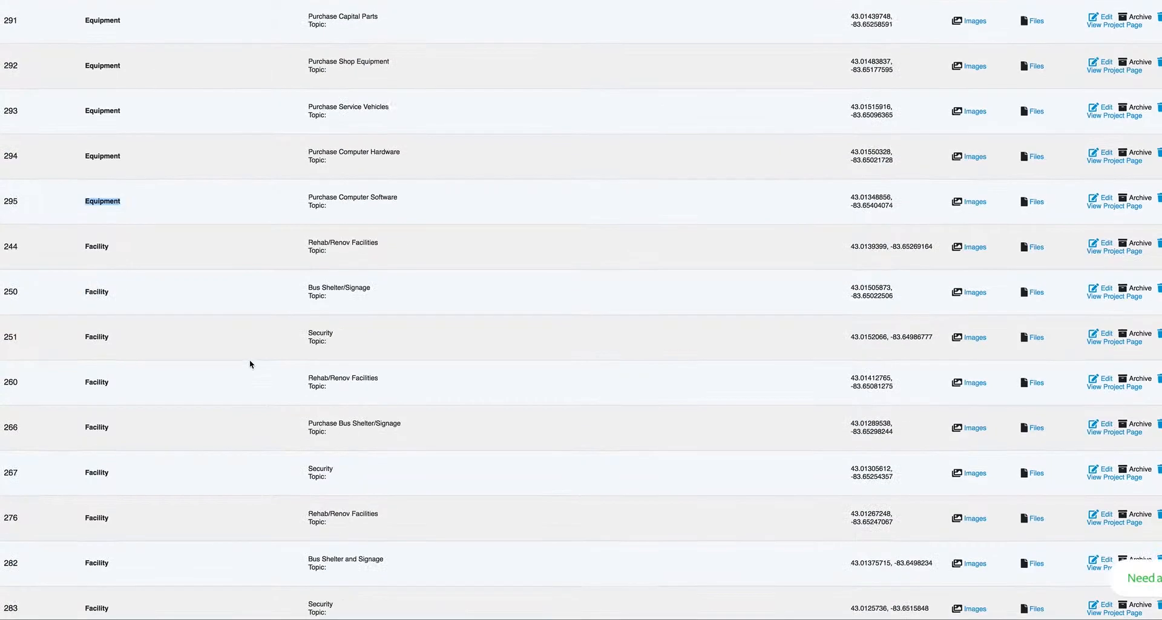
scroll(248, 363, down, 1)
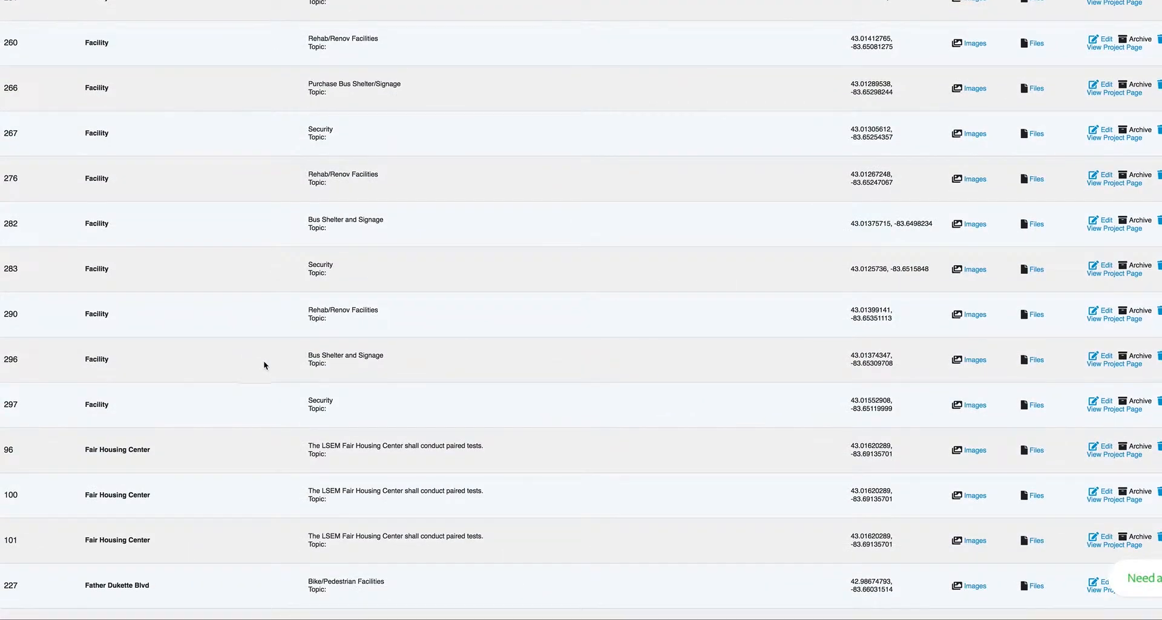
scroll(280, 362, down, 5)
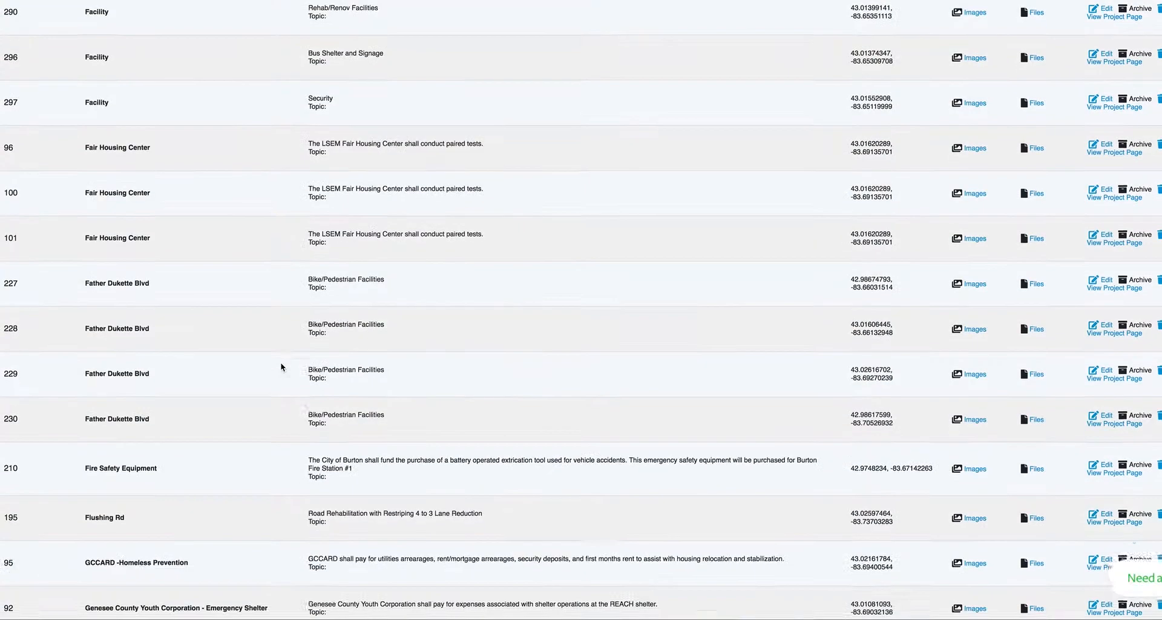
scroll(281, 362, down, 6)
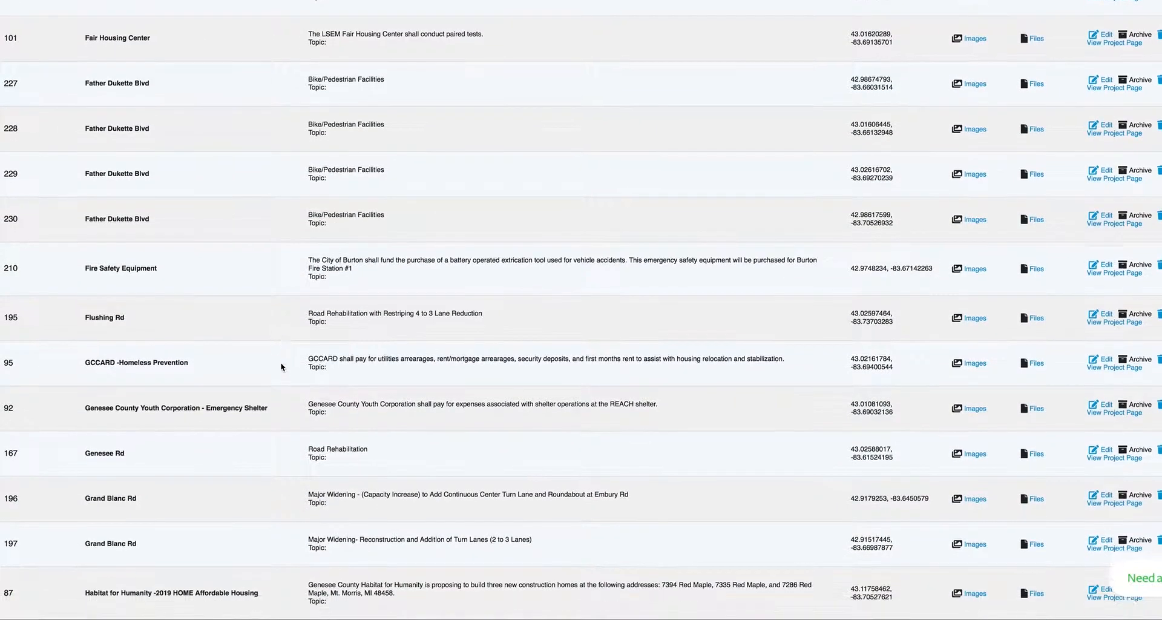
scroll(281, 367, down, 1)
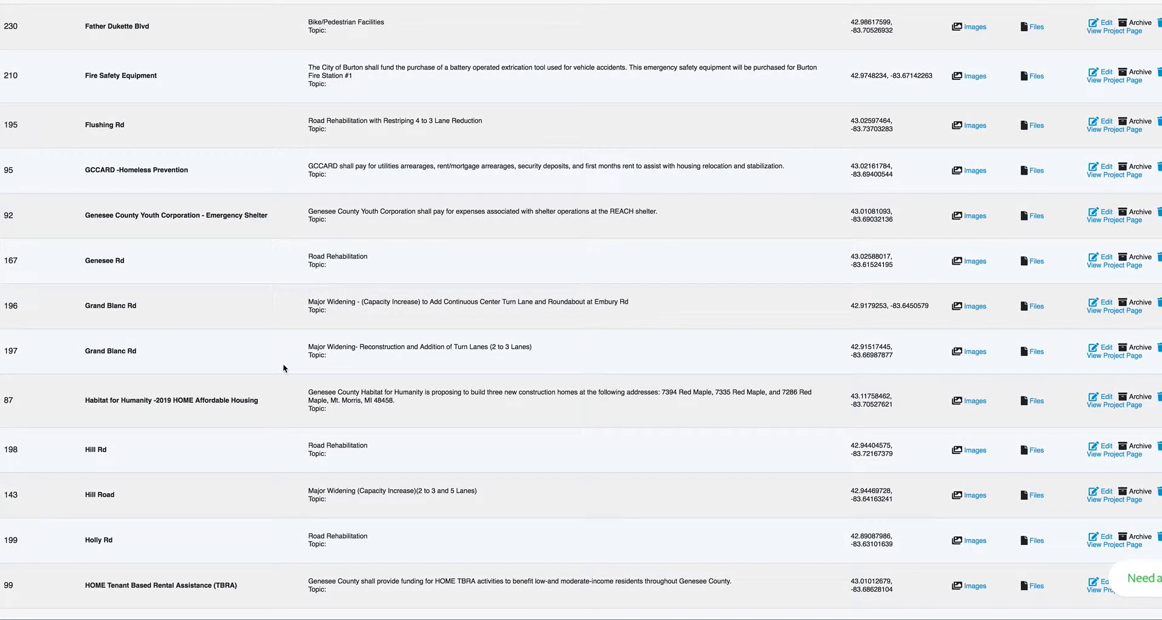
scroll(283, 363, up, 15)
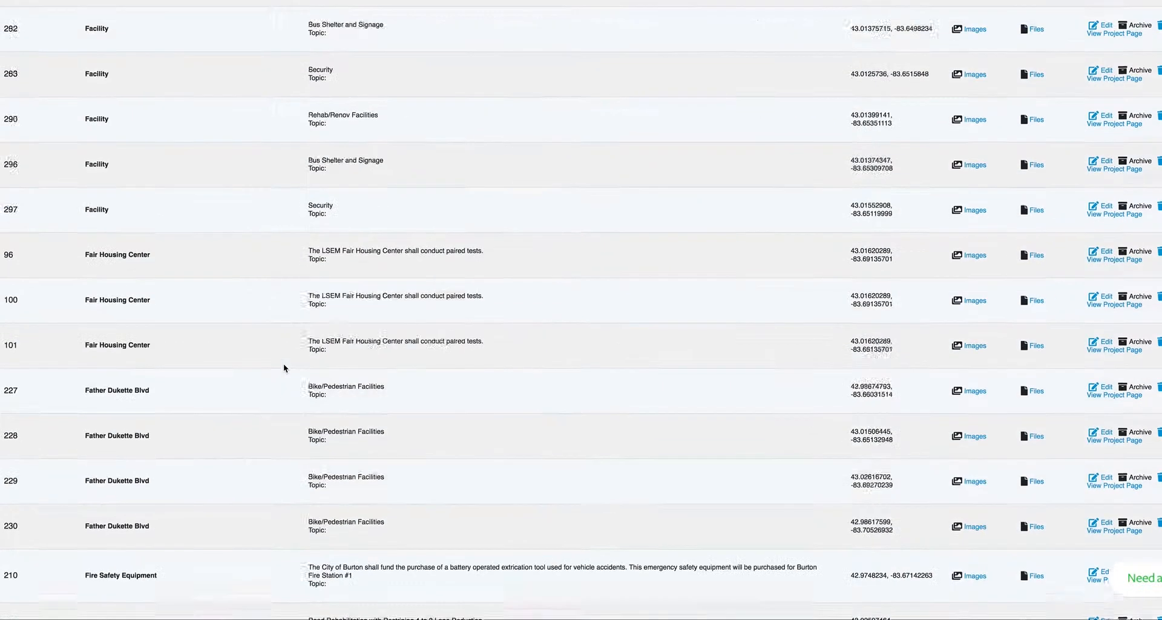
scroll(283, 363, up, 15)
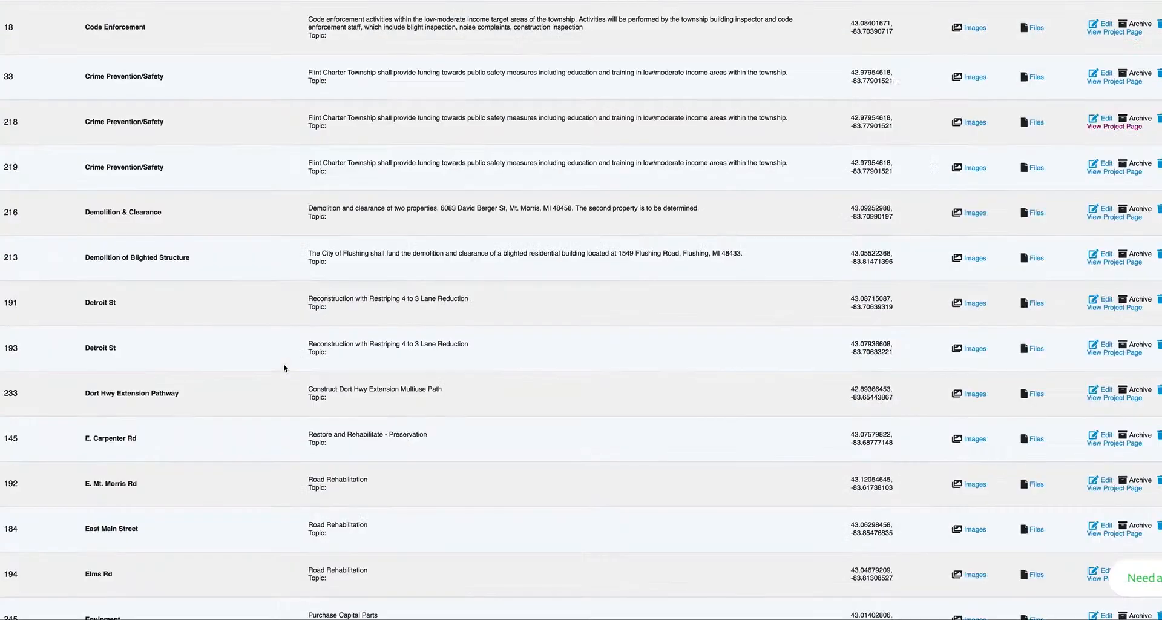
scroll(283, 366, up, 15)
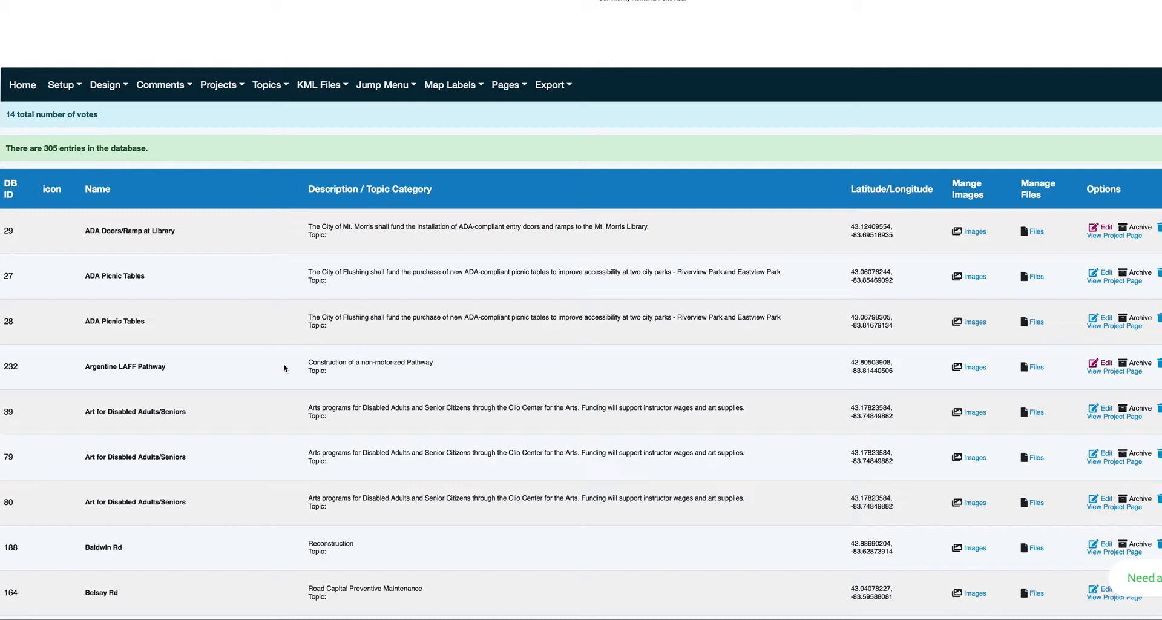
scroll(256, 343, down, 20)
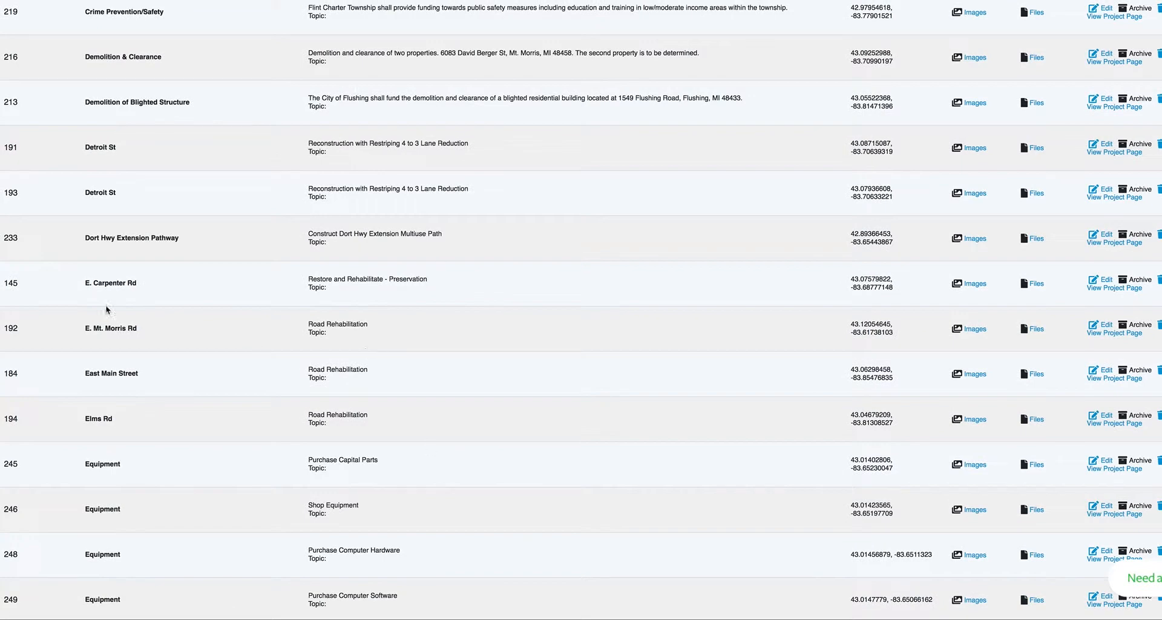
drag(87, 328, 151, 332)
drag(307, 327, 357, 328)
drag(86, 281, 164, 283)
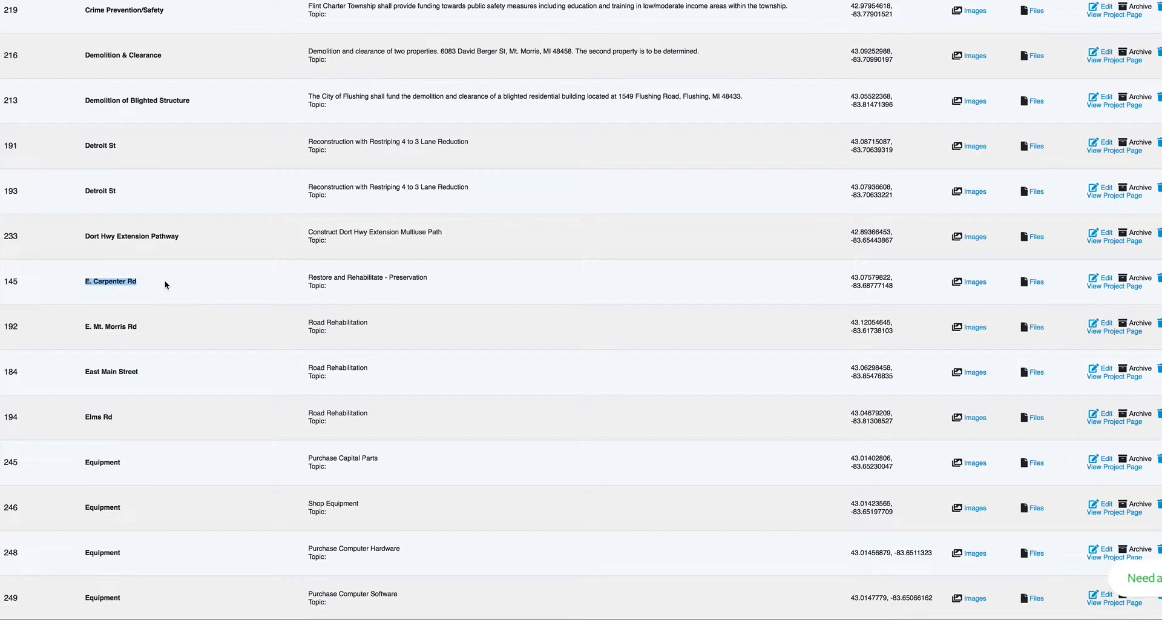
click(86, 369)
drag(84, 371, 147, 375)
drag(85, 281, 144, 281)
drag(85, 370, 128, 372)
drag(85, 325, 198, 330)
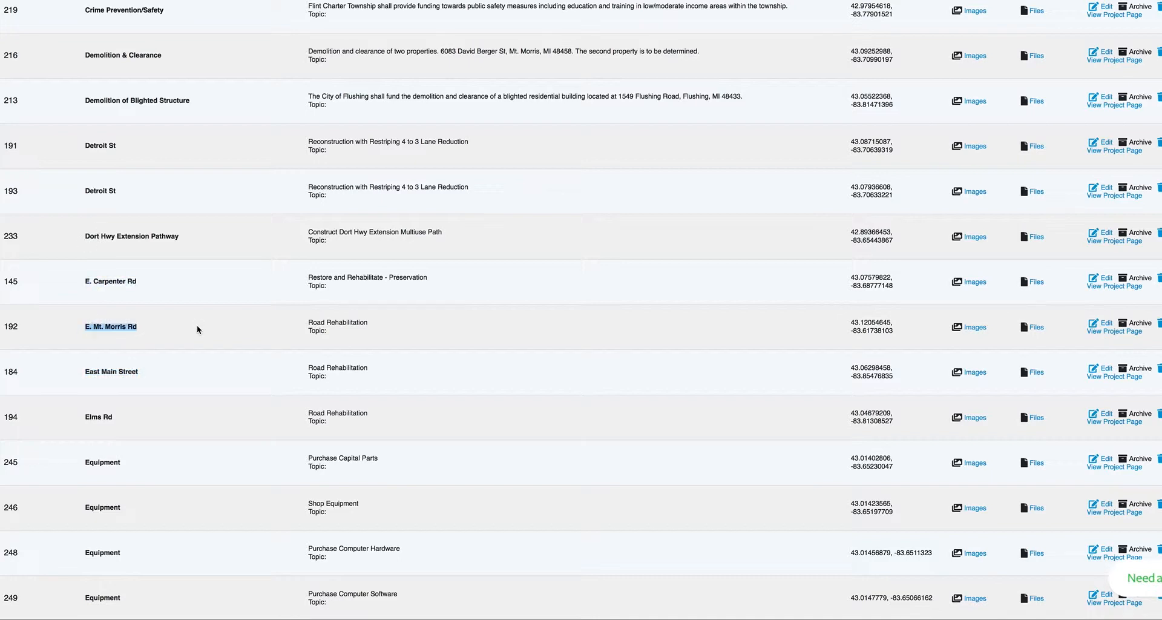
drag(309, 322, 358, 323)
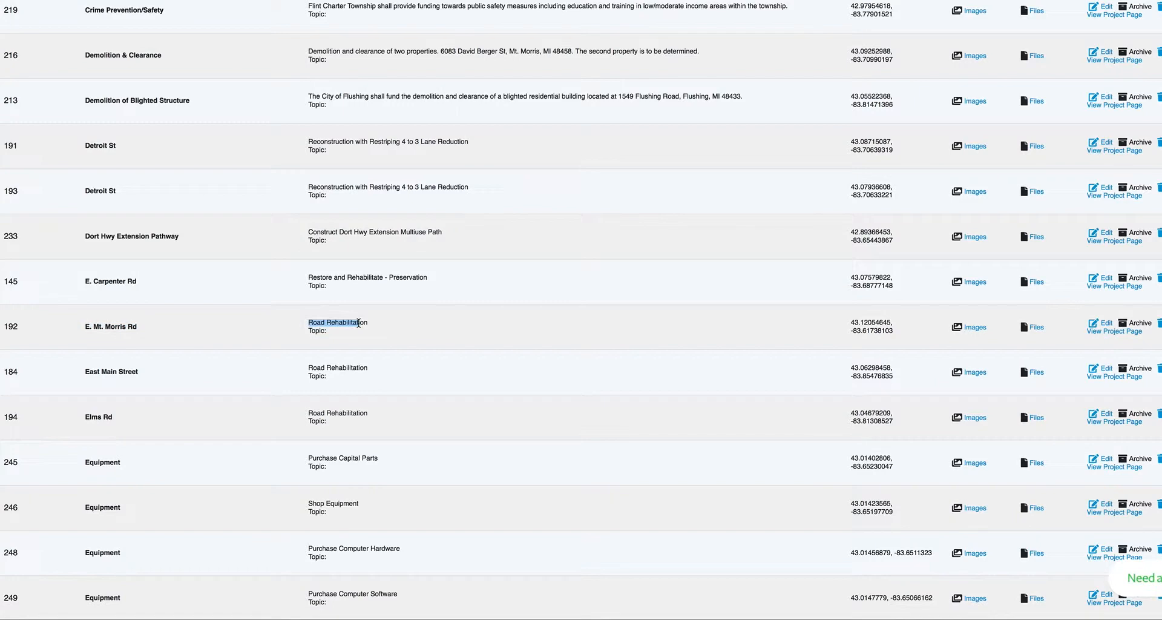